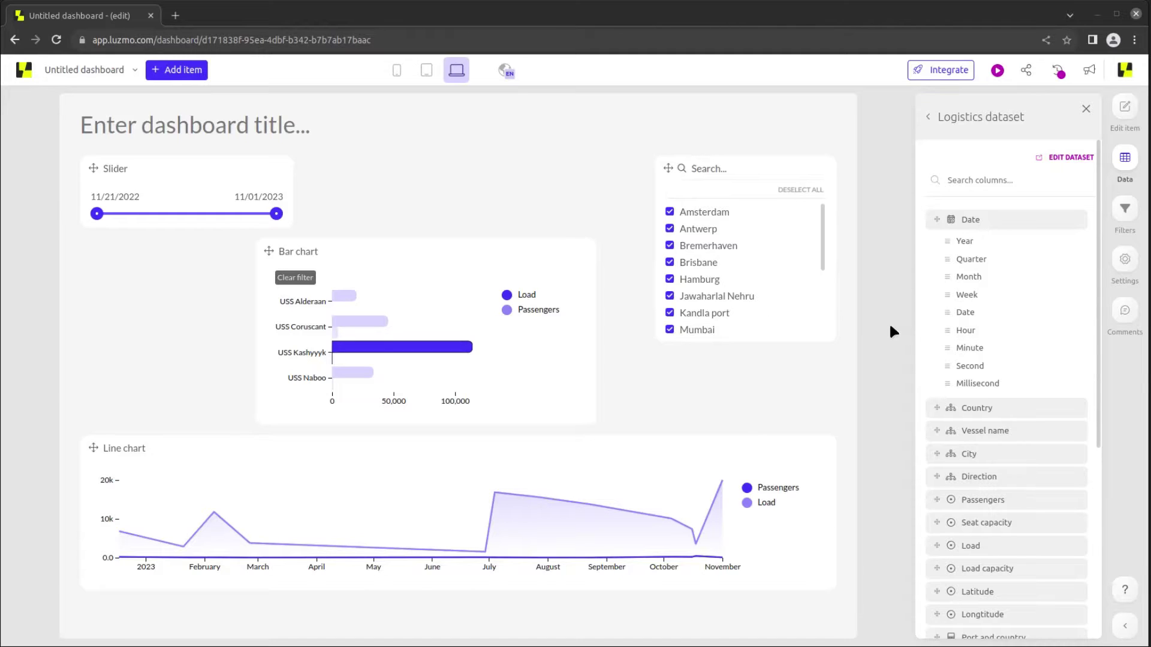
In dashboard Settings, try the Default (dark) theme, then Default (light), and reopen the Theme list
left_click(1125, 262)
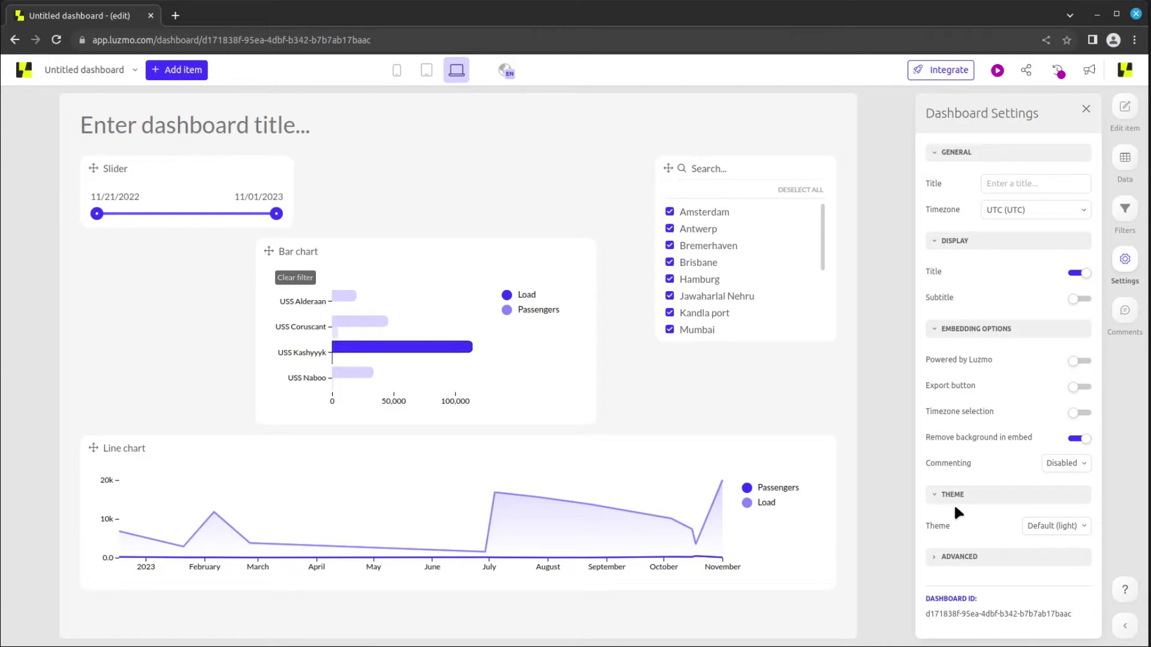
left_click(1060, 527)
left_click(1017, 468)
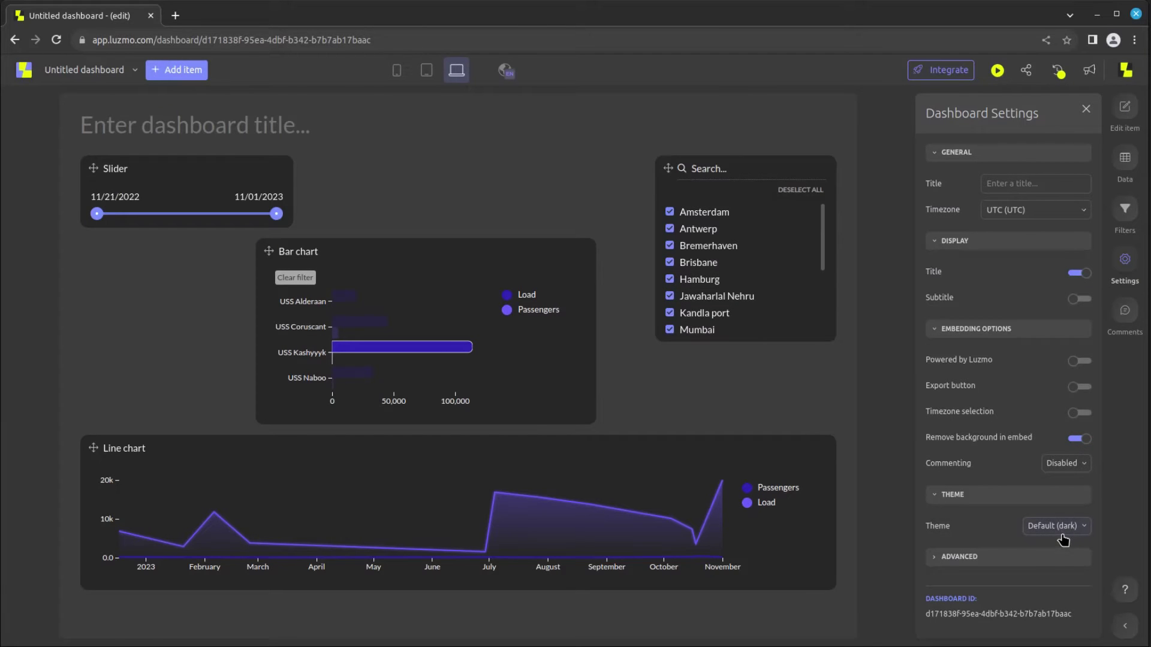
left_click(1059, 529)
left_click(996, 417)
left_click(1048, 528)
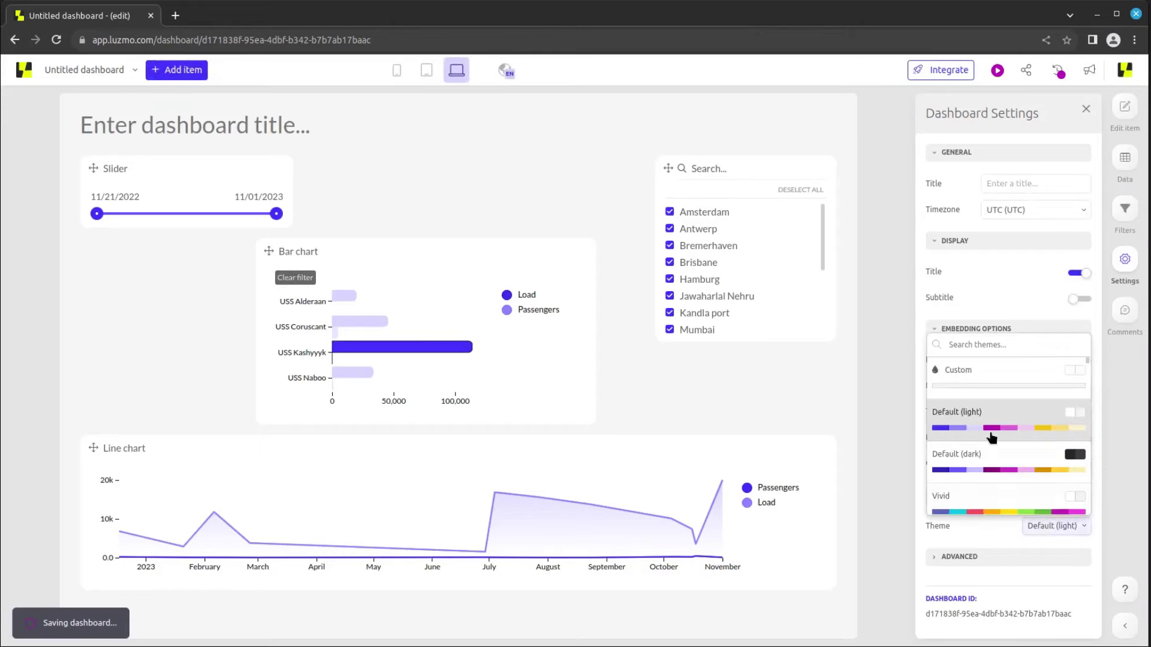
Choose the Custom theme and expand its Legend and Tooltip sections
left_click(967, 392)
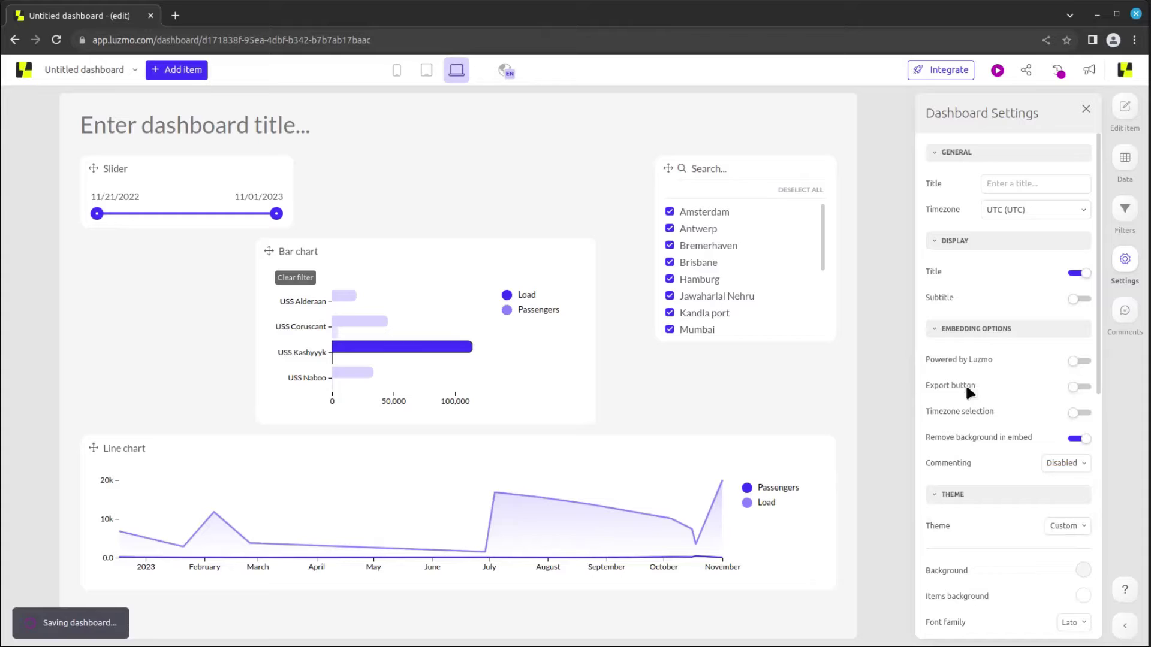
scroll(944, 521, "down", 2)
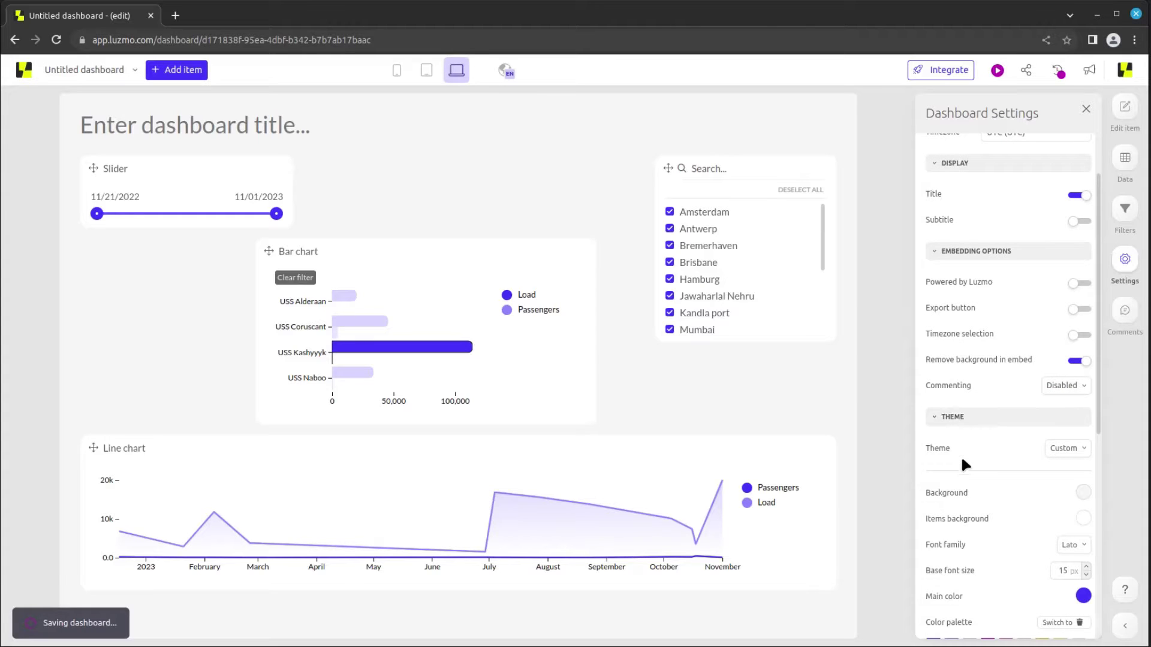
scroll(963, 466, "down", 2)
scroll(961, 458, "down", 1)
scroll(961, 459, "down", 1)
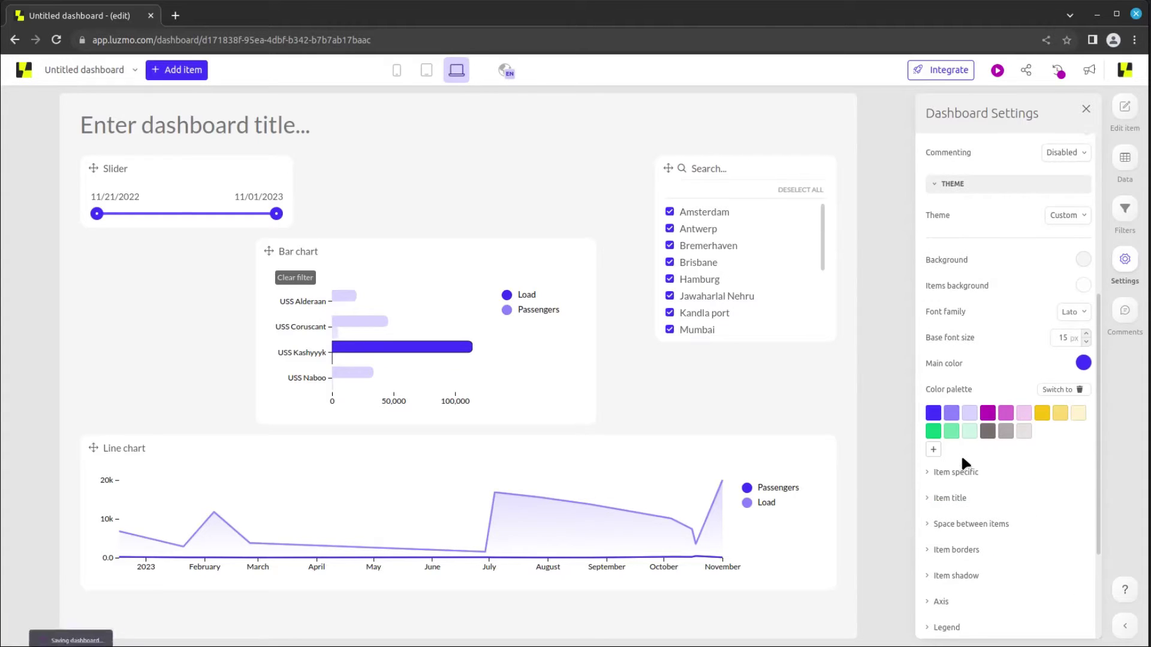
scroll(961, 464, "down", 1)
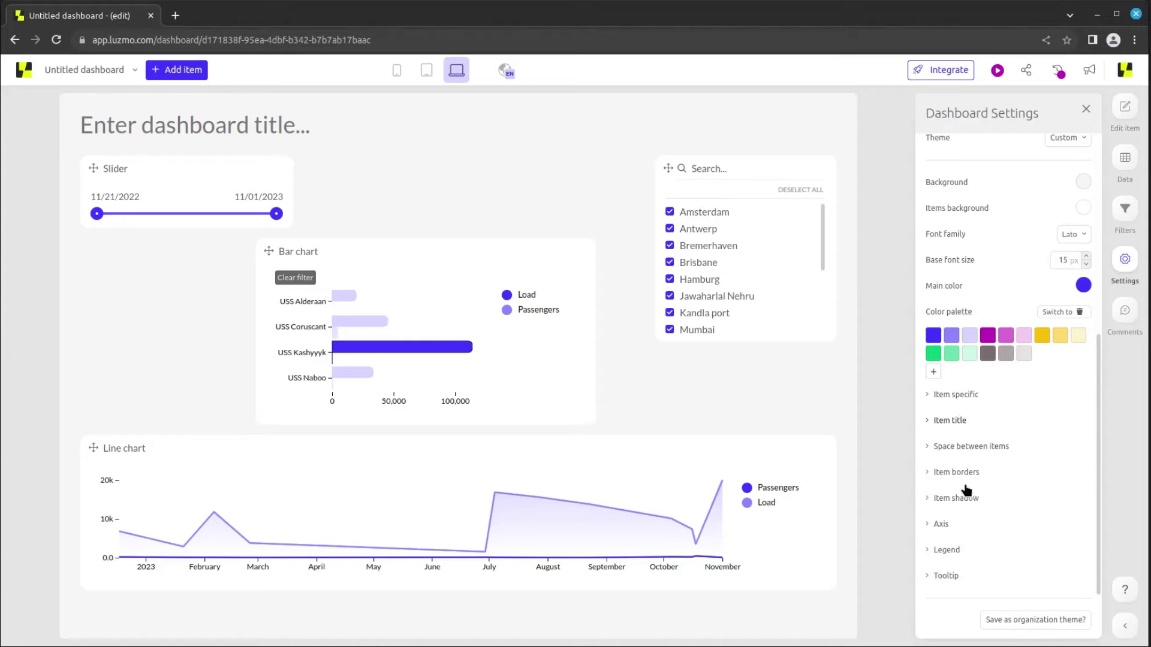
left_click(936, 550)
scroll(934, 584, "down", 2)
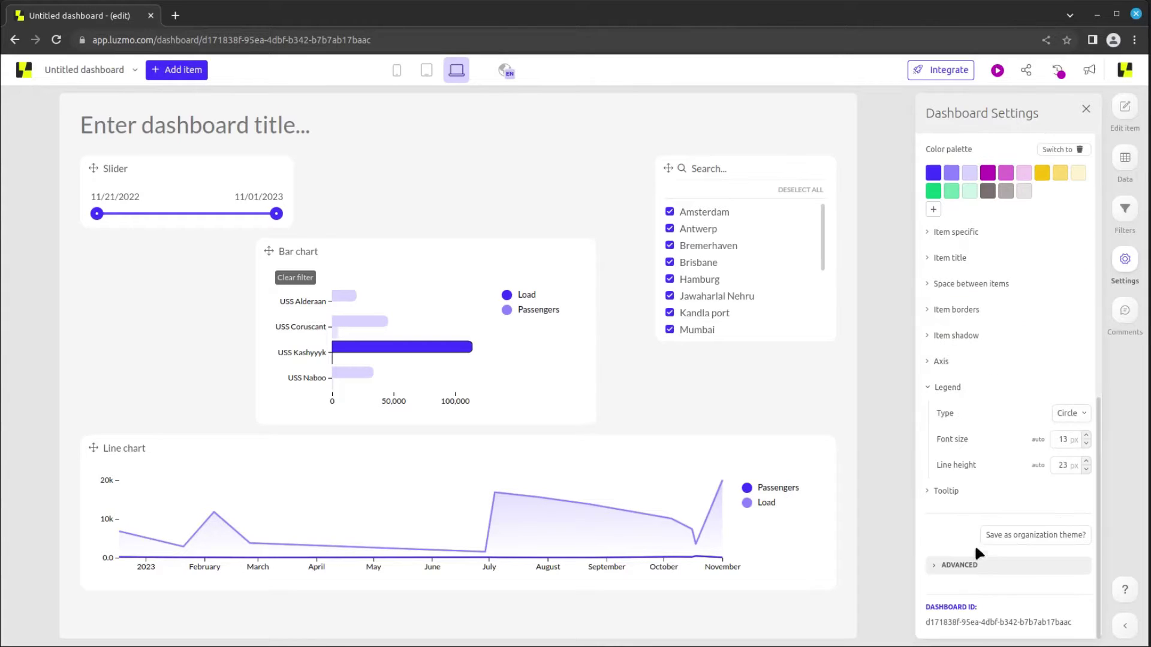
left_click(944, 492)
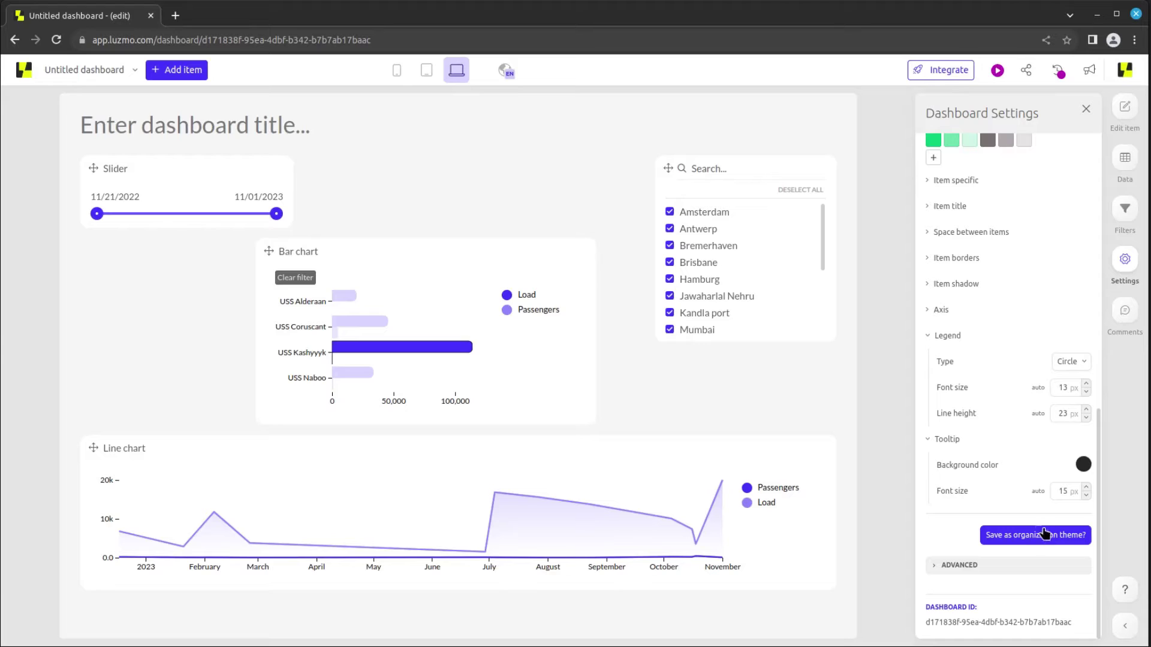
Browse the Default organization theme choices in Organization settings without changing anything
left_click(1124, 74)
left_click(1111, 127)
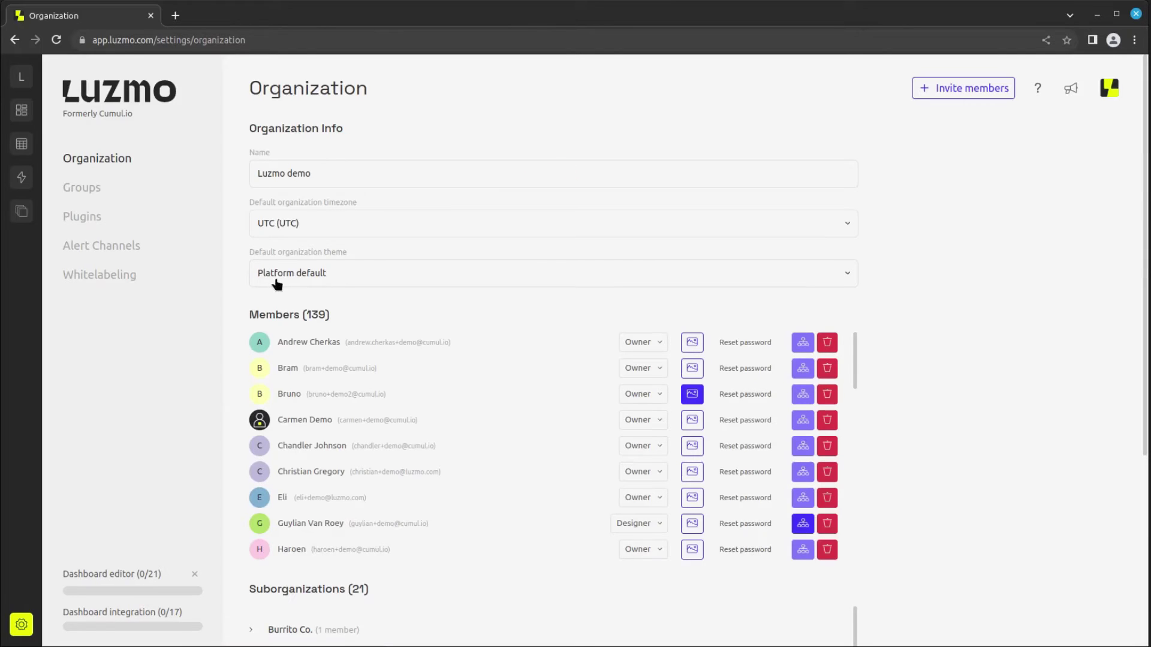
left_click(283, 278)
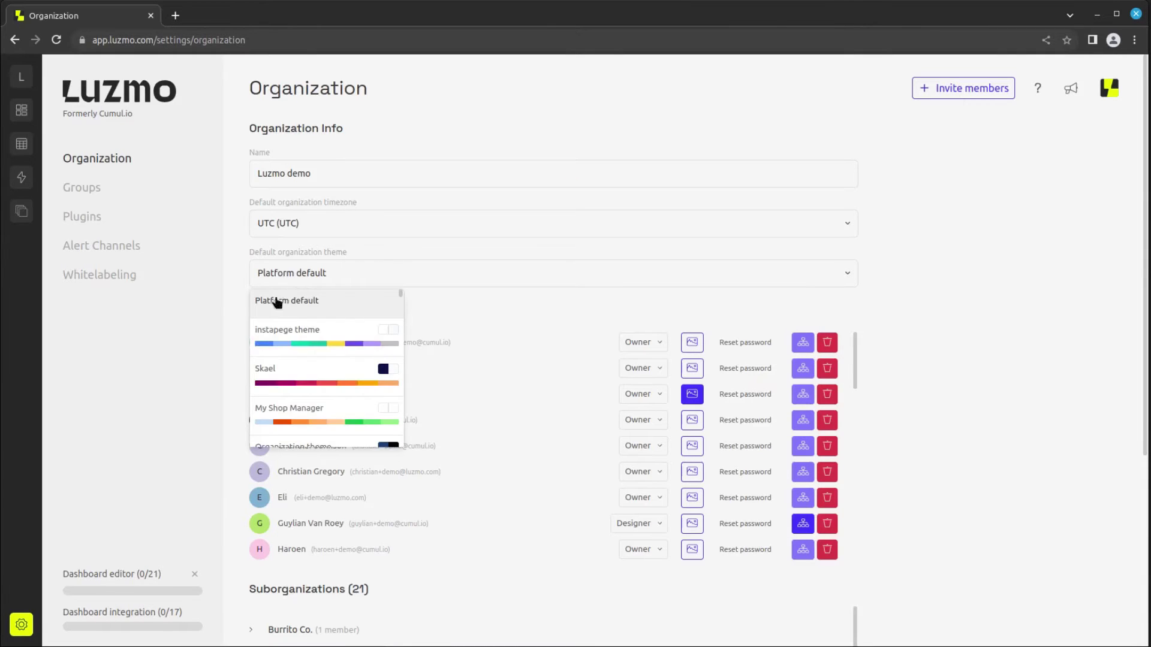
left_click(303, 270)
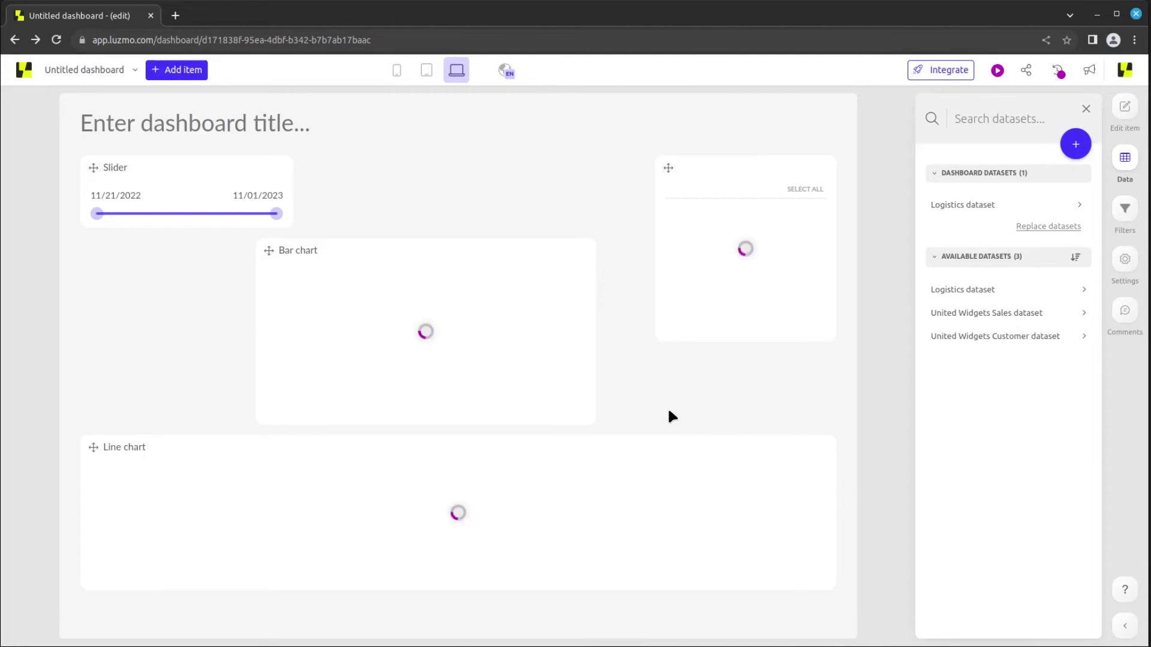
Preview the dashboard as viewers see it, then return to the editor
left_click(108, 76)
left_click(121, 153)
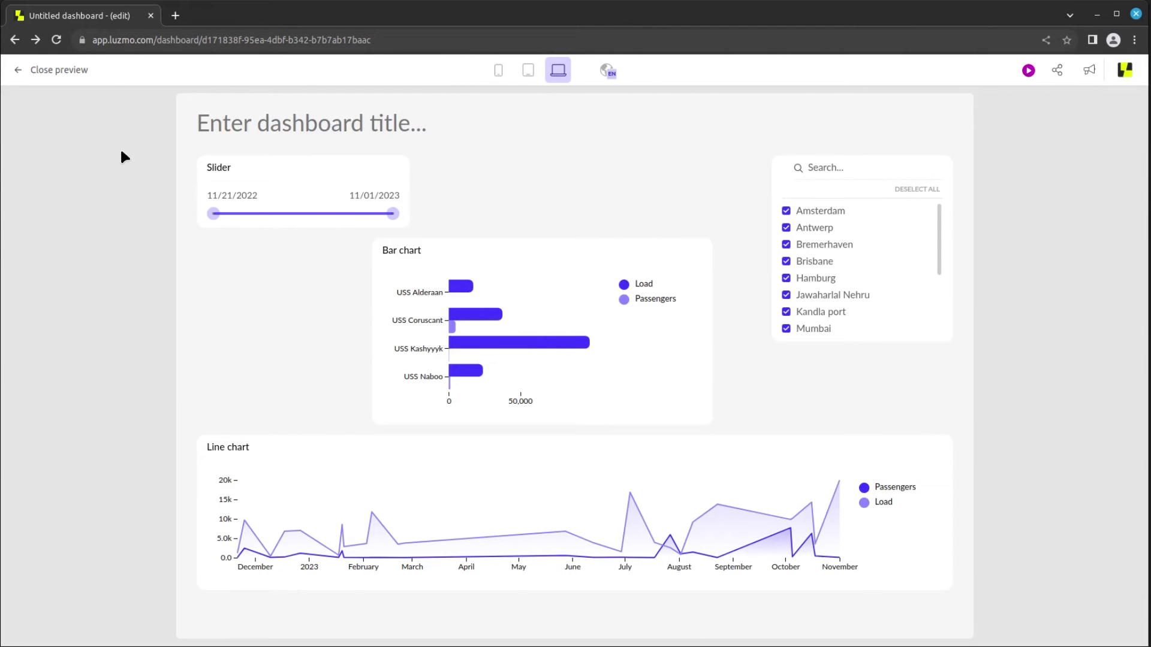
left_click(28, 71)
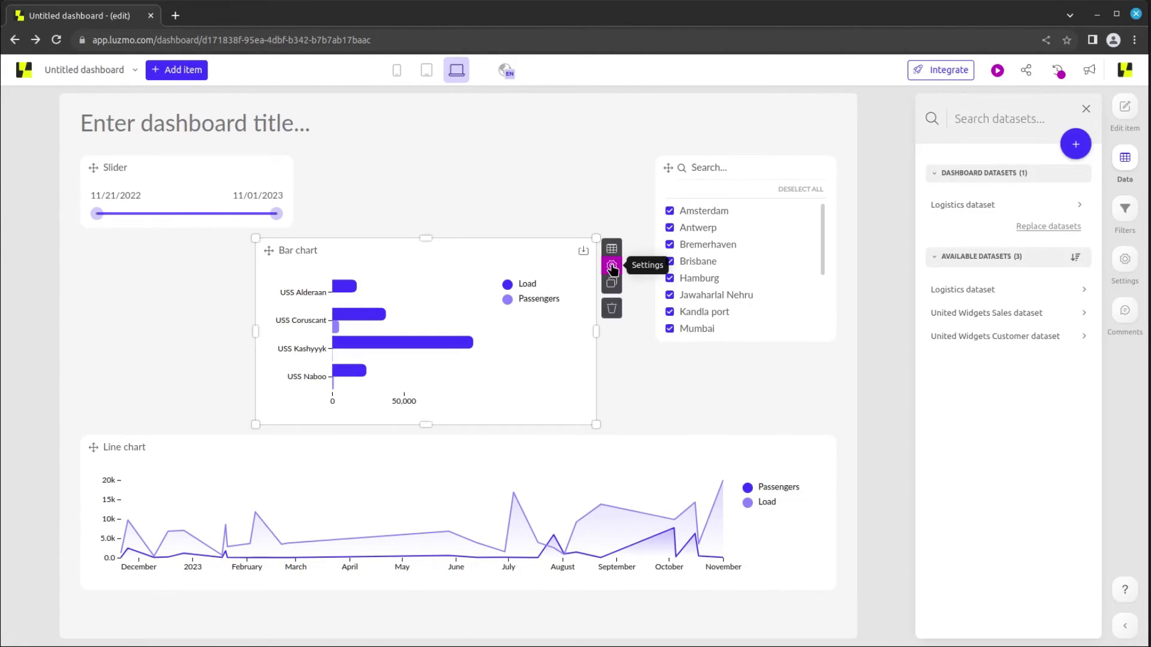
Switch the bar chart's Theme from Inherit to Custom, then reopen dashboard Settings
left_click(612, 266)
scroll(964, 548, "down", 2)
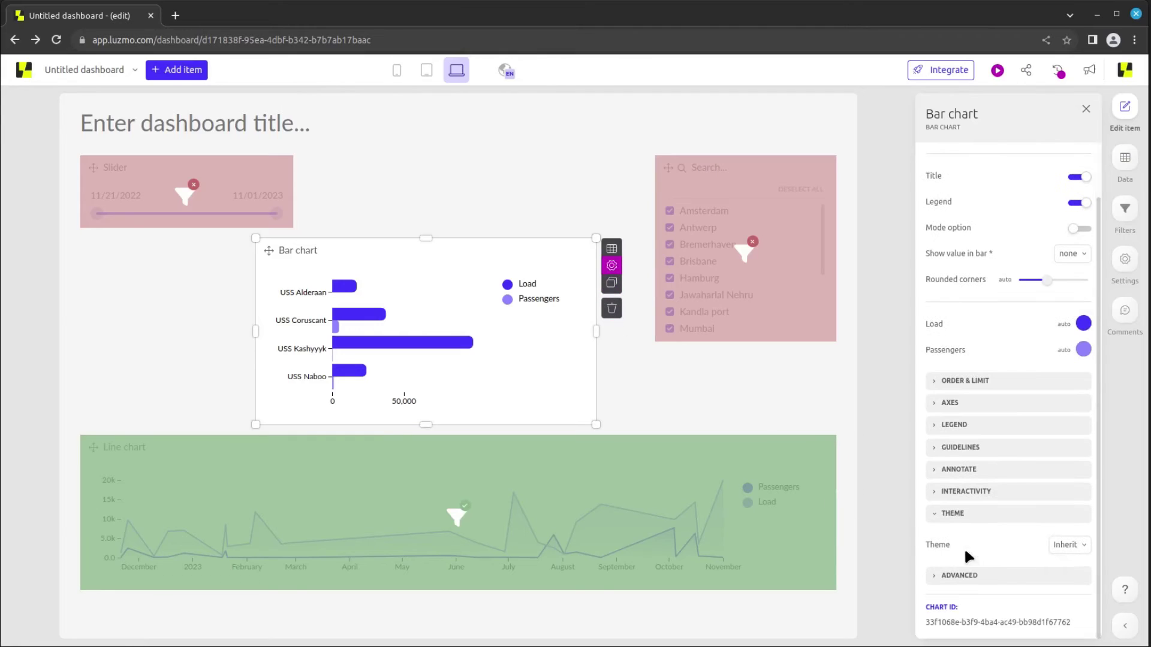
left_click(1068, 545)
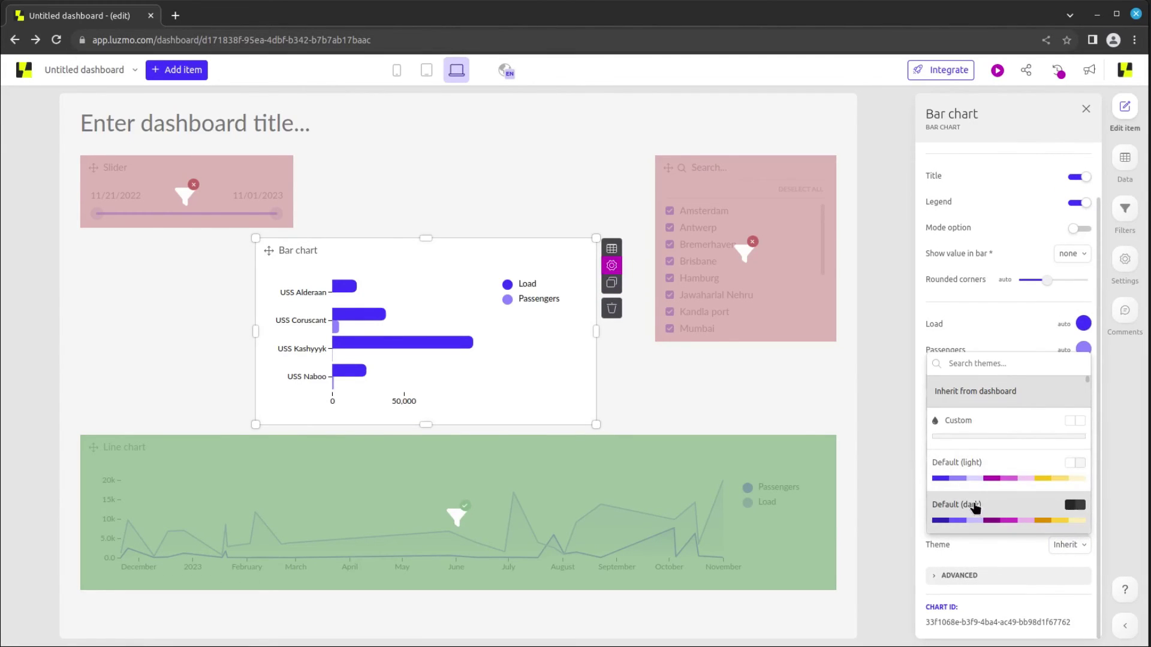
left_click(971, 429)
scroll(989, 479, "down", 3)
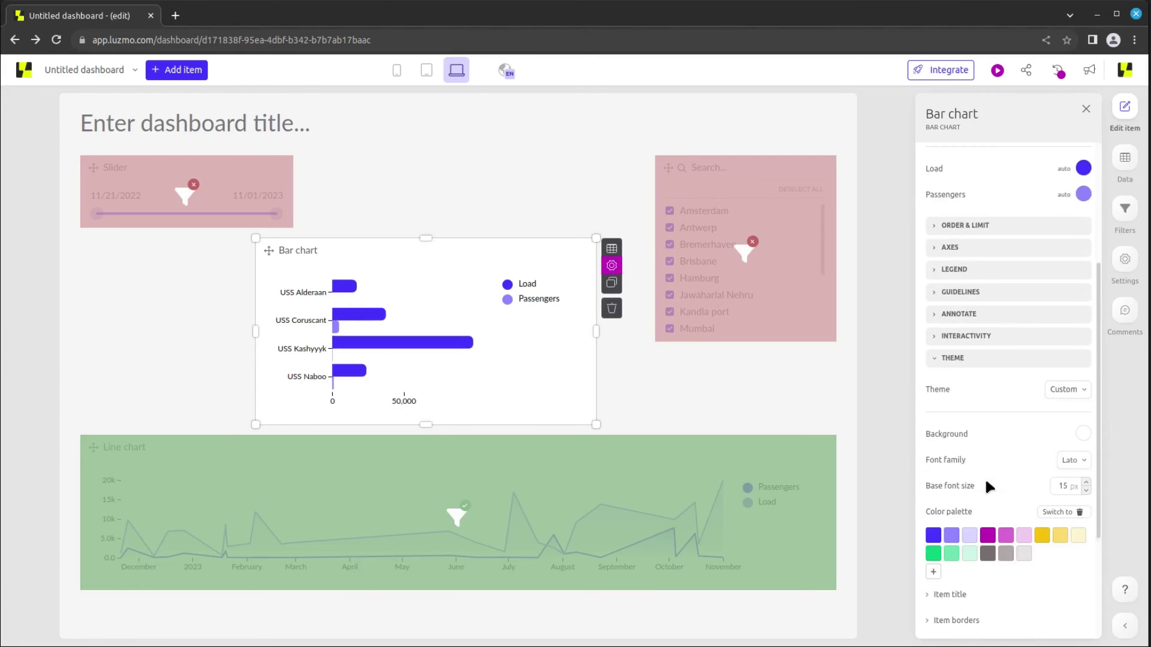
scroll(989, 479, "down", 2)
scroll(989, 479, "down", 2)
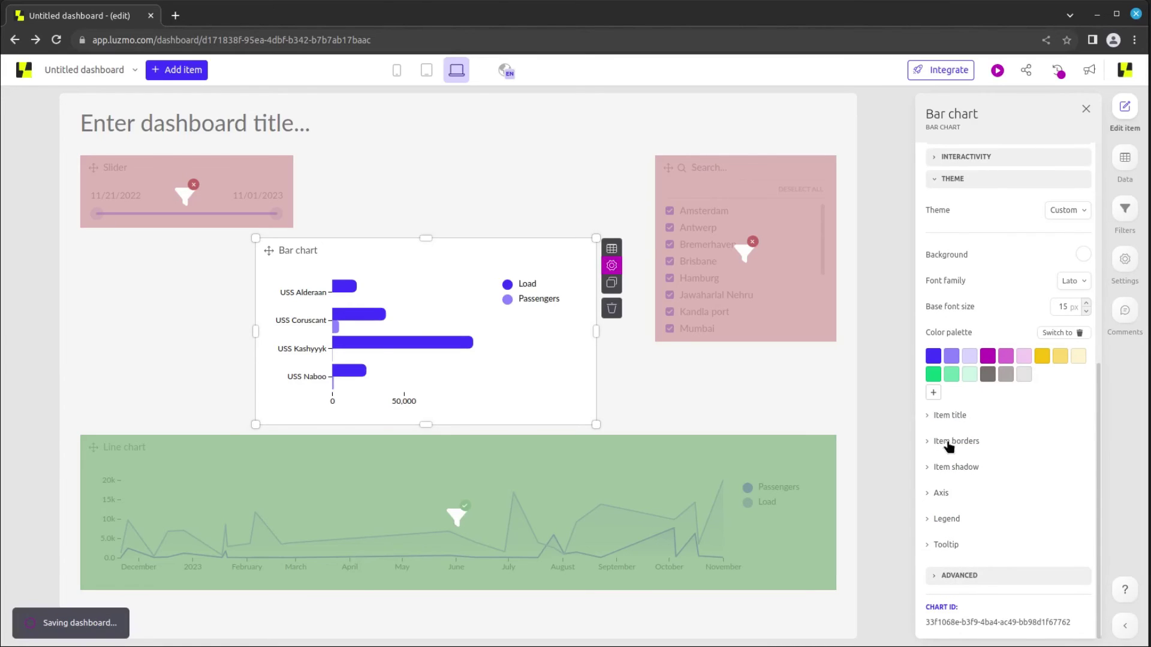
left_click(1124, 261)
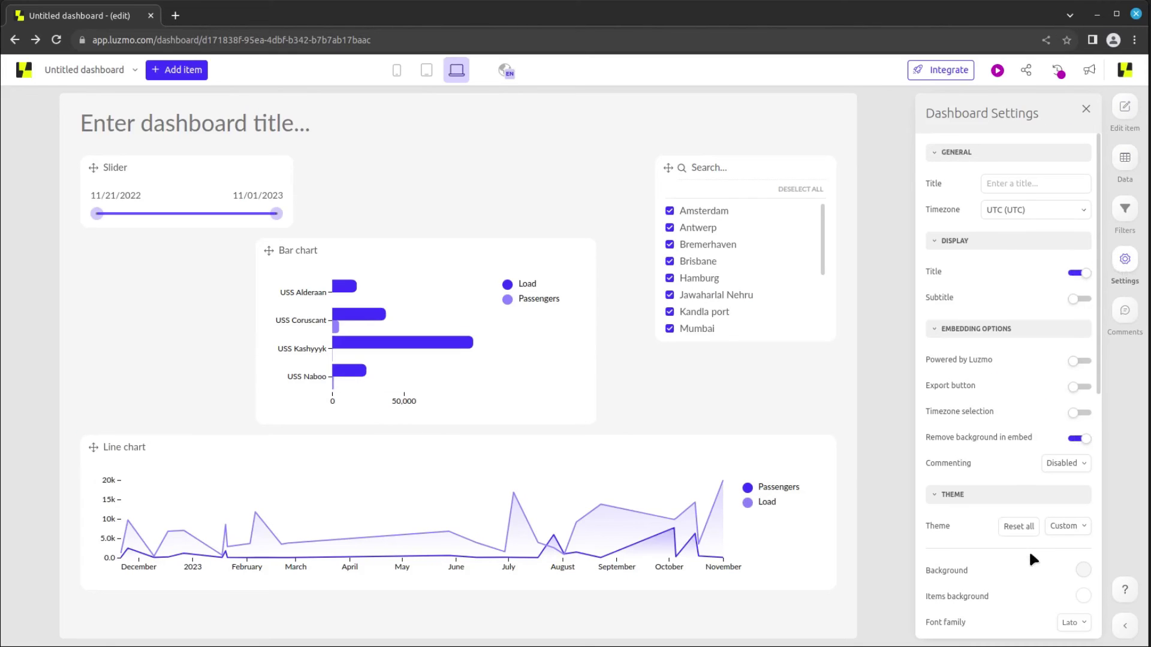
scroll(1029, 550, "down", 2)
scroll(1028, 550, "down", 3)
scroll(1016, 567, "down", 1)
Turn on Inject CSS Styles under Advanced, bringing up the empty Inject CSS editor
left_click(1007, 564)
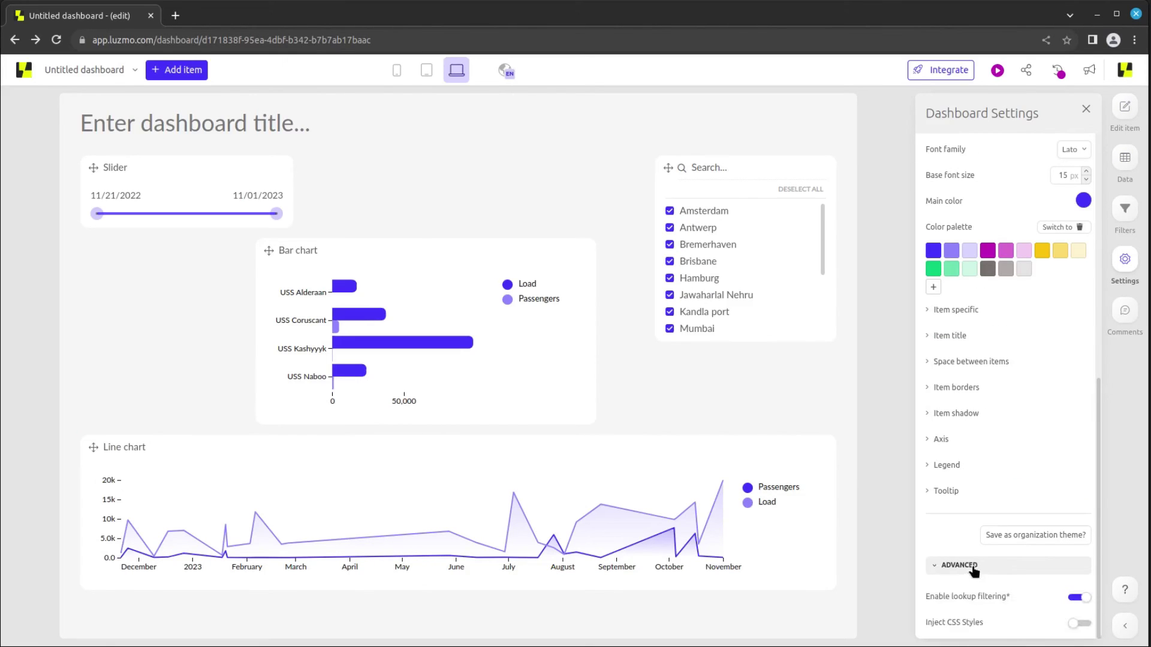
scroll(1006, 568, "down", 1)
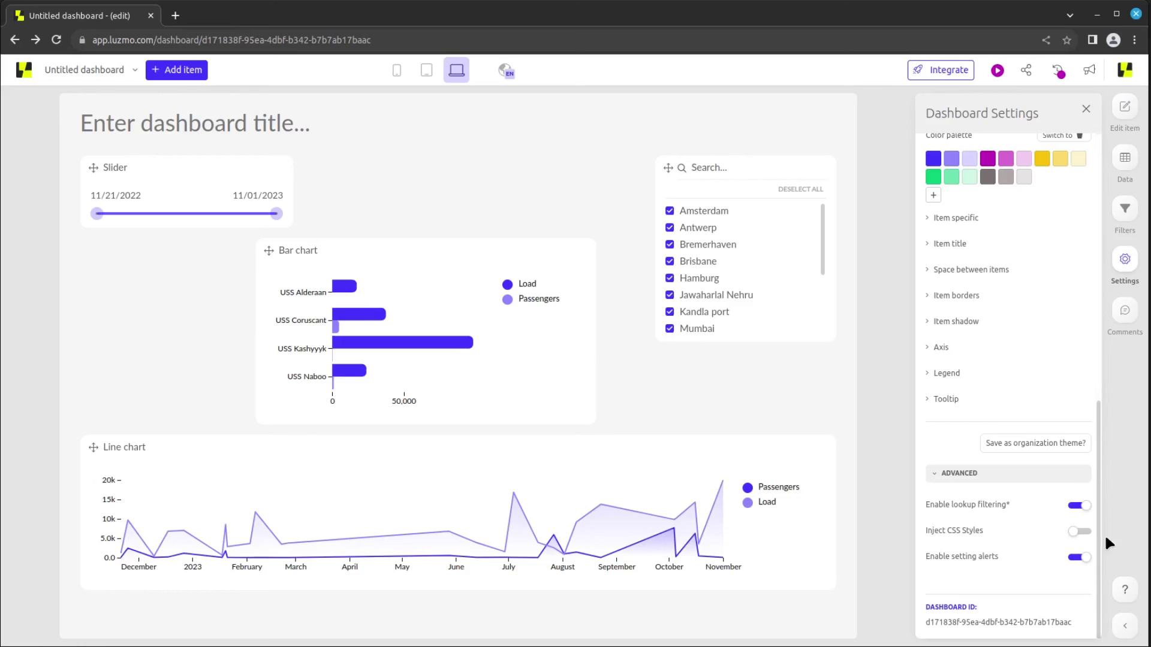
left_click(1080, 533)
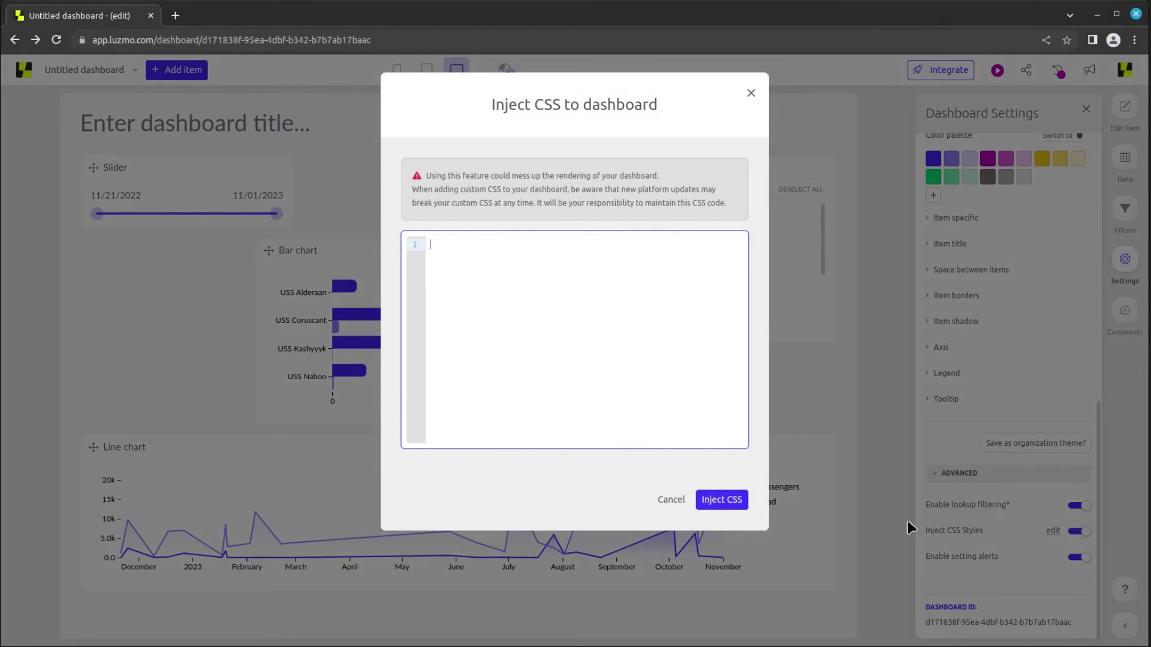